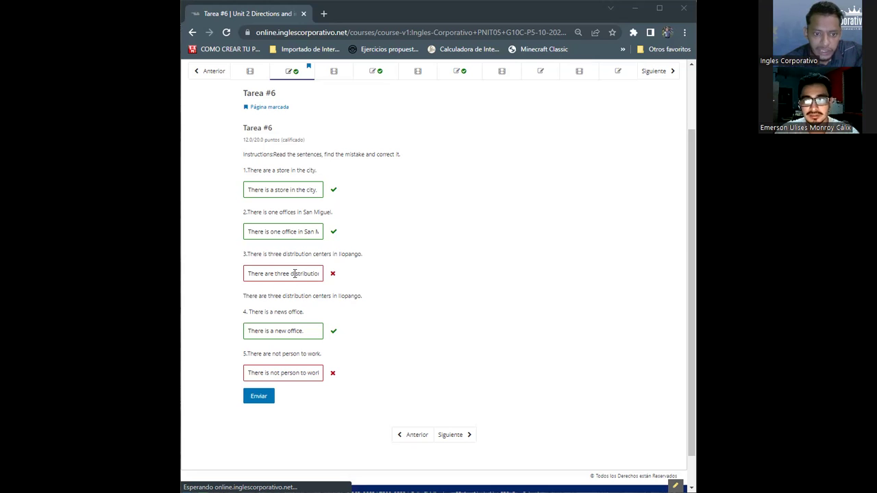
# Review the full wording of answer 3 about the distribution centers in Ilopango and resubmit Tarea #6.
pyautogui.click(303, 273)
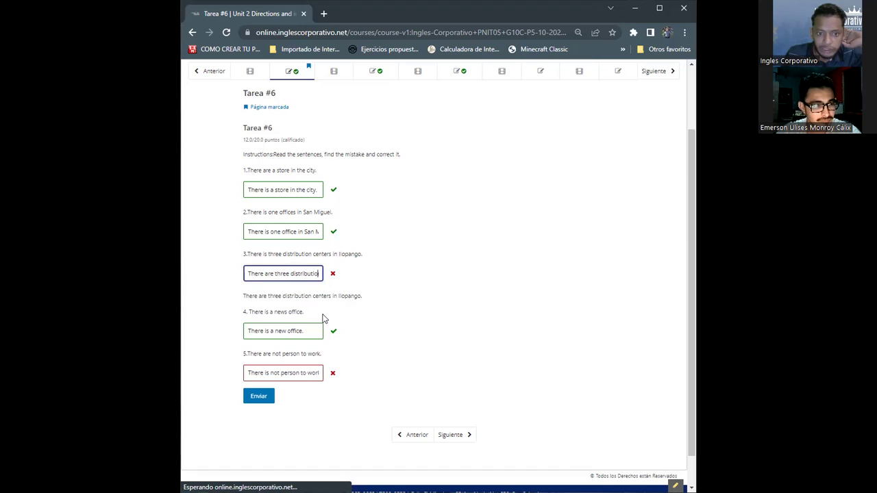
pyautogui.write('n centers in Ilopango.')
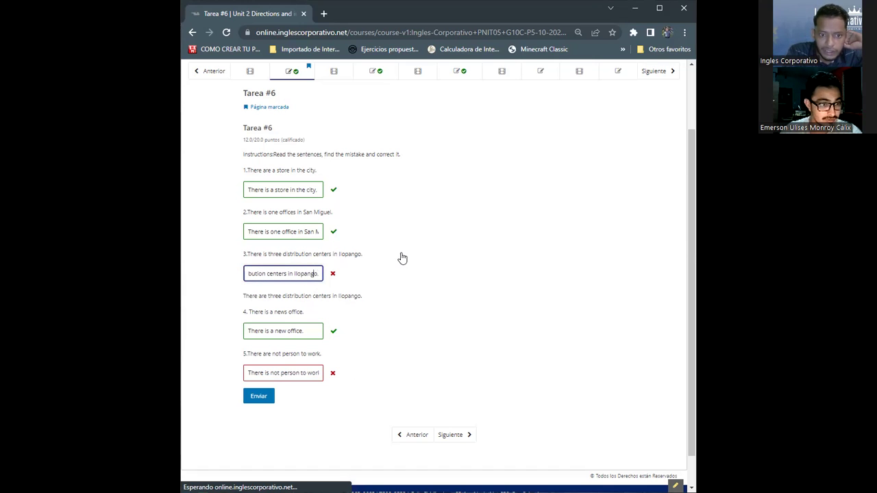
pyautogui.press('Left')
pyautogui.press('Left')
pyautogui.press('Left')
pyautogui.press('Left')
pyautogui.press('Left')
pyautogui.press('Left')
pyautogui.press('Left')
pyautogui.press('Left')
pyautogui.press('Left')
pyautogui.press('Left')
pyautogui.press('Left')
pyautogui.press('Left')
pyautogui.press('Left')
pyautogui.press('Left')
pyautogui.press('Left')
pyautogui.press('Left')
pyautogui.press('Left')
pyautogui.press('Left')
pyautogui.press('Left')
pyautogui.press('Left')
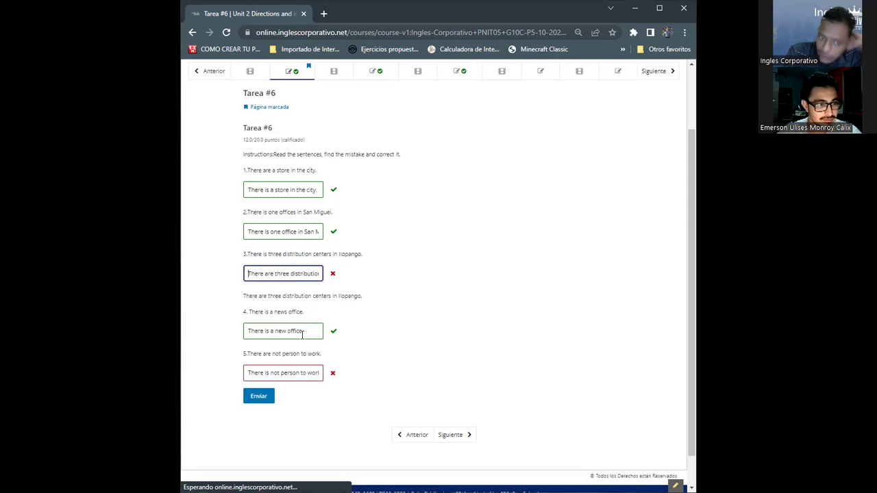
pyautogui.click(257, 399)
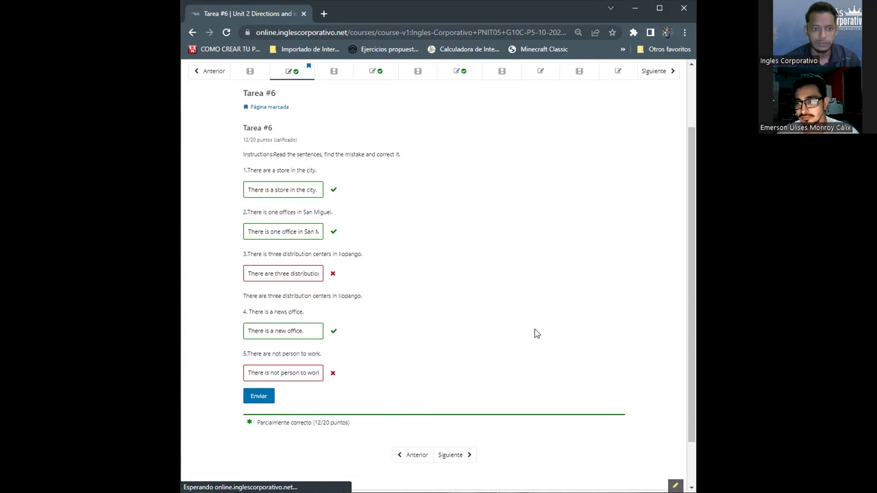
# Change answer 5 to read "There is no person to work" and submit the task.
pyautogui.click(262, 375)
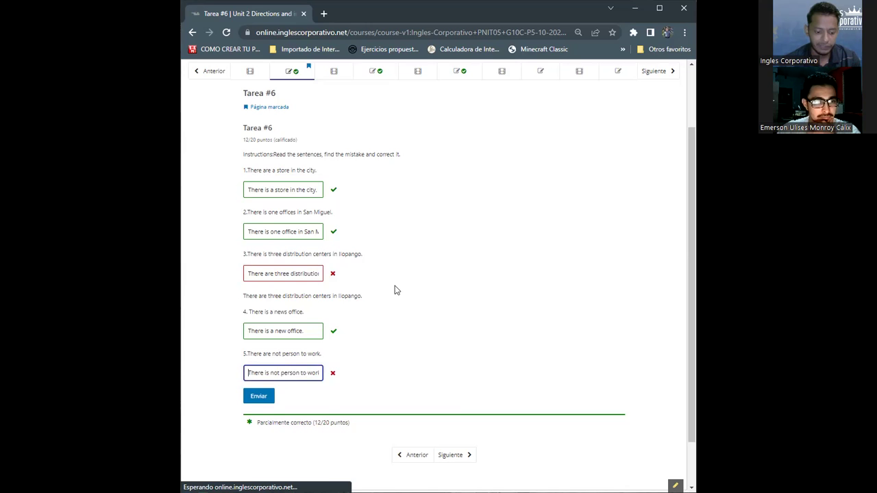
pyautogui.scroll(1, 395, 290)
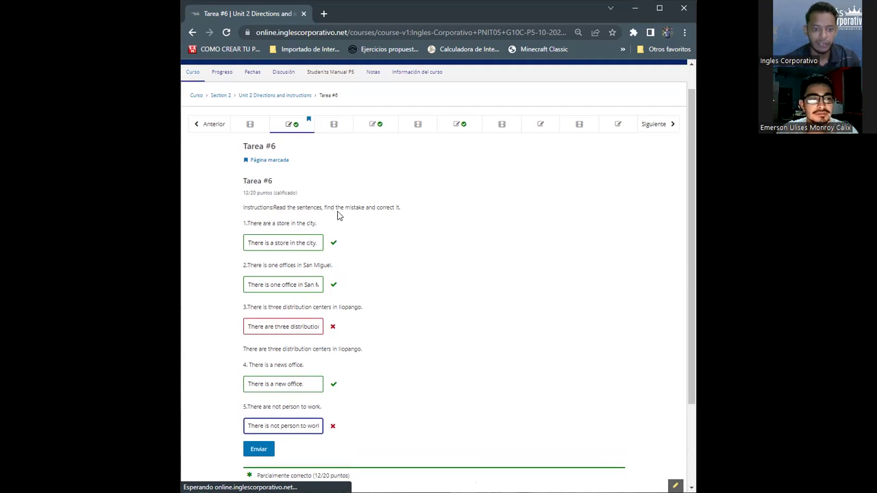
pyautogui.scroll(-1, 384, 228)
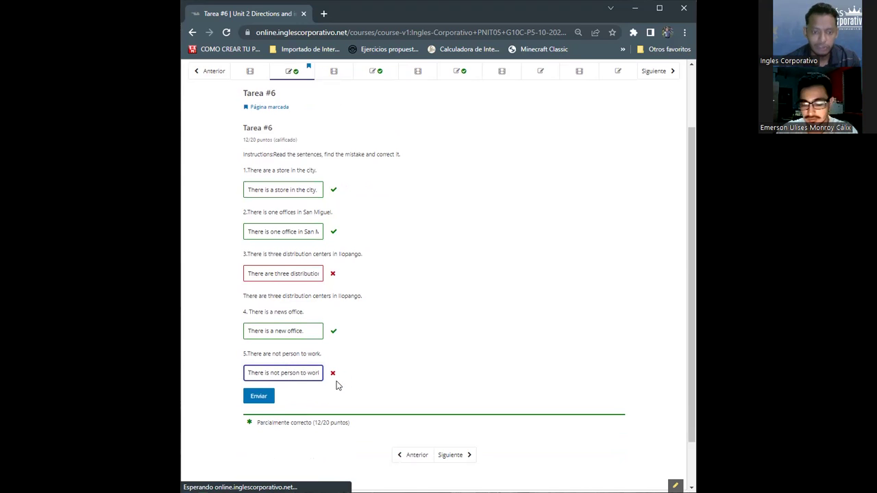
pyautogui.press('End')
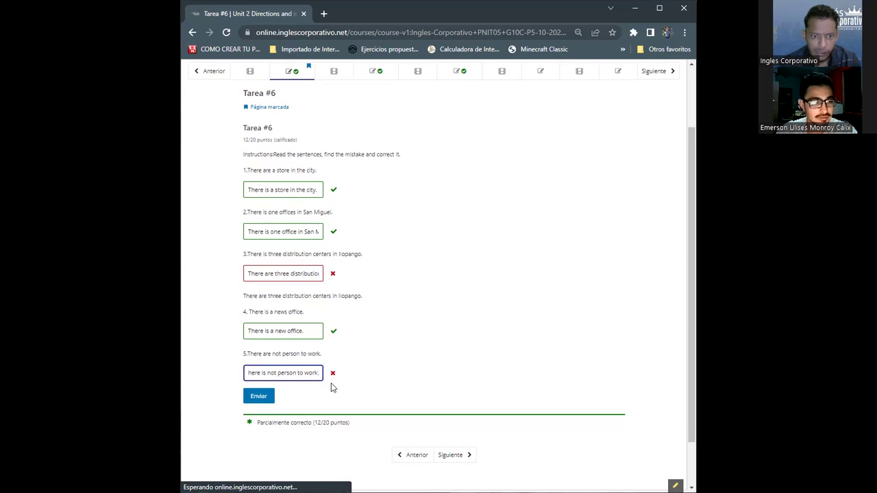
pyautogui.press('Home')
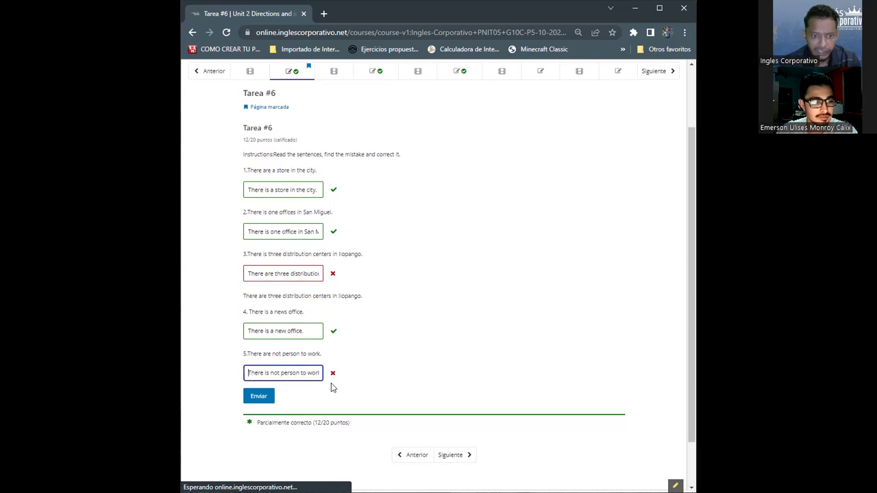
pyautogui.press('Right')
pyautogui.press('End')
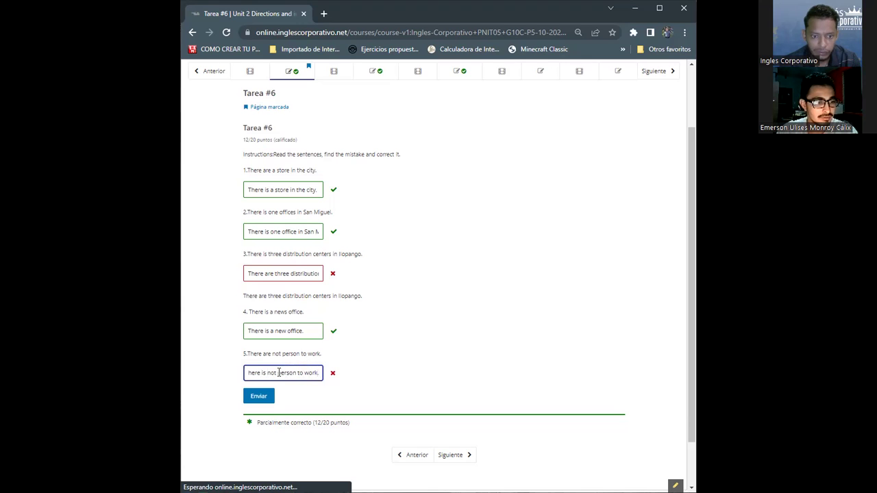
pyautogui.press('BackSpace')
pyautogui.click(260, 397)
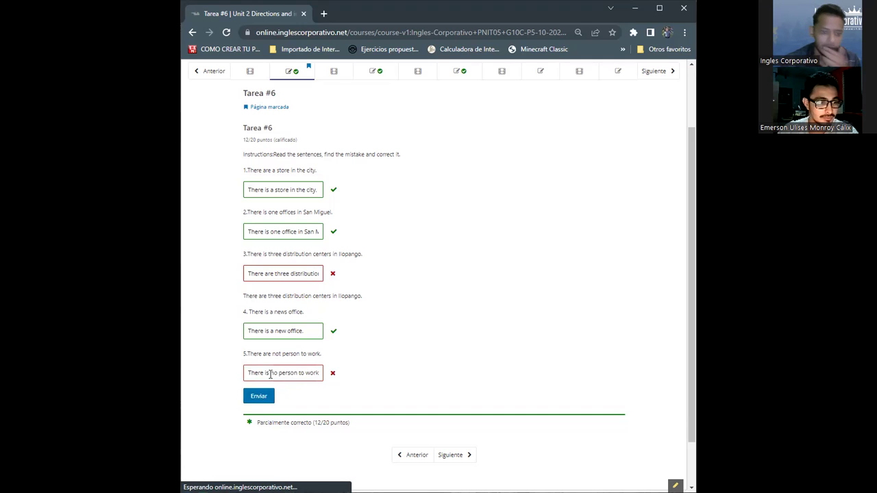
# Reword answer 5 to read "There is not person to work".
pyautogui.click(274, 372)
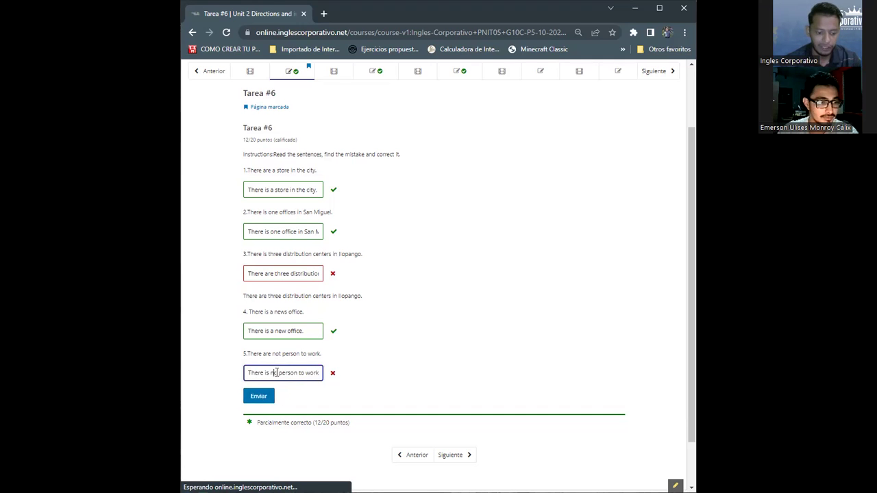
pyautogui.press('BackSpace')
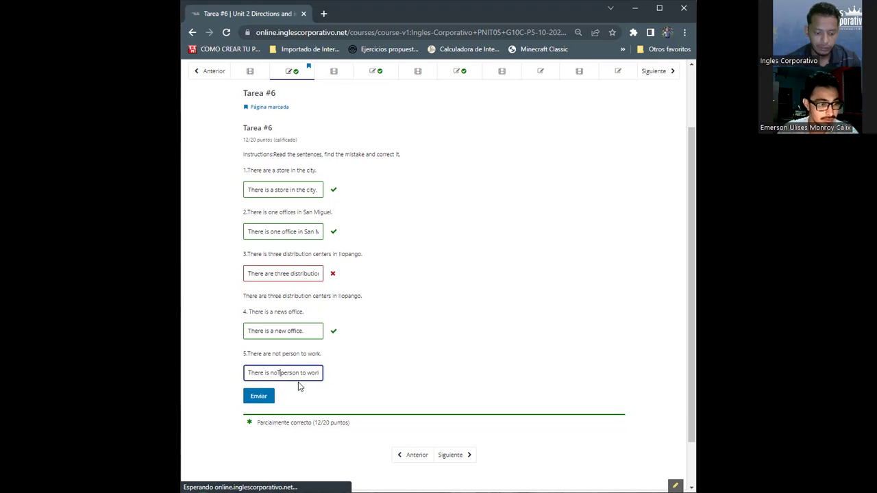
pyautogui.press('BackSpace')
pyautogui.write('t')
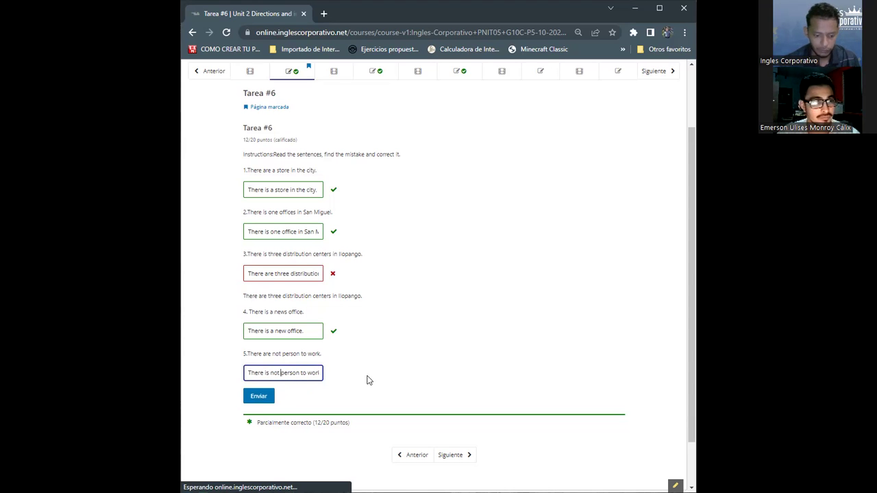
pyautogui.scroll(1, 371, 379)
pyautogui.scroll(1, 374, 380)
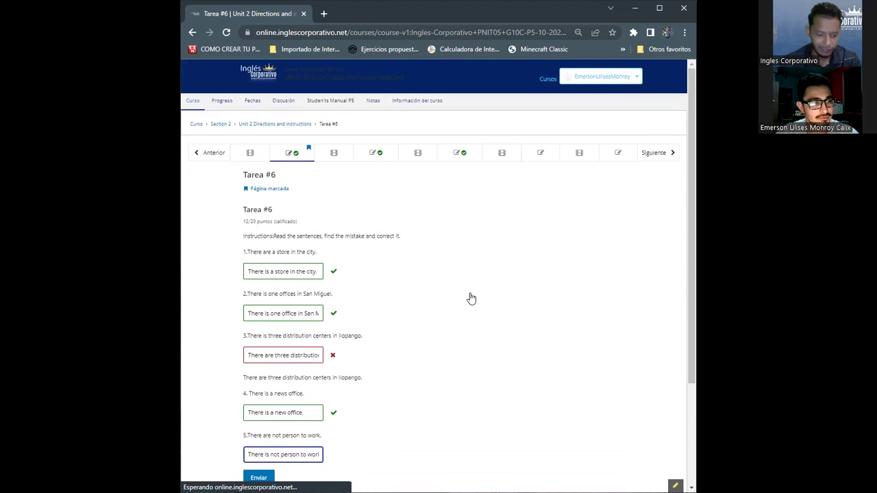
pyautogui.scroll(-1, 472, 298)
pyautogui.scroll(-2, 471, 298)
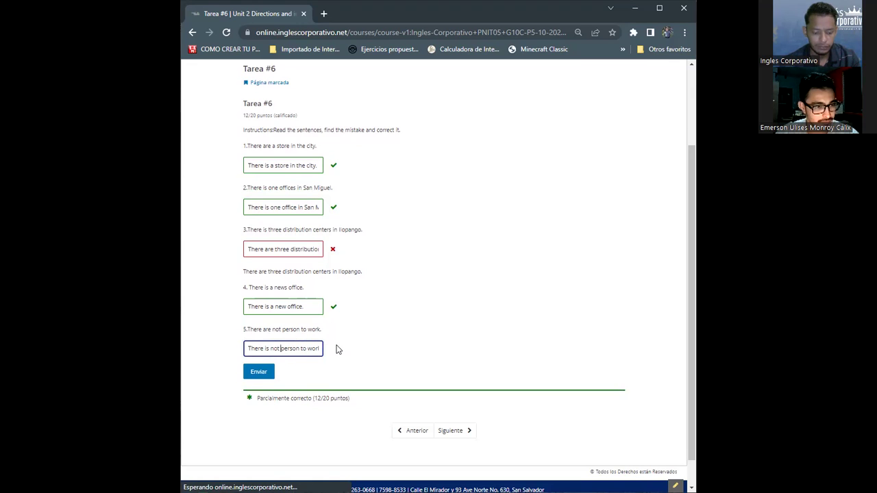
# Examine the complete text of answer 3 from start to end for mistakes.
pyautogui.scroll(1, 337, 350)
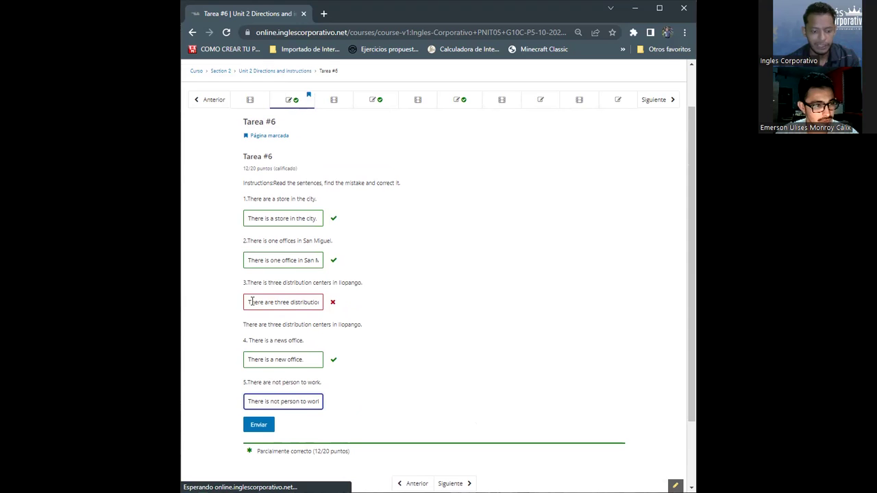
pyautogui.click(320, 303)
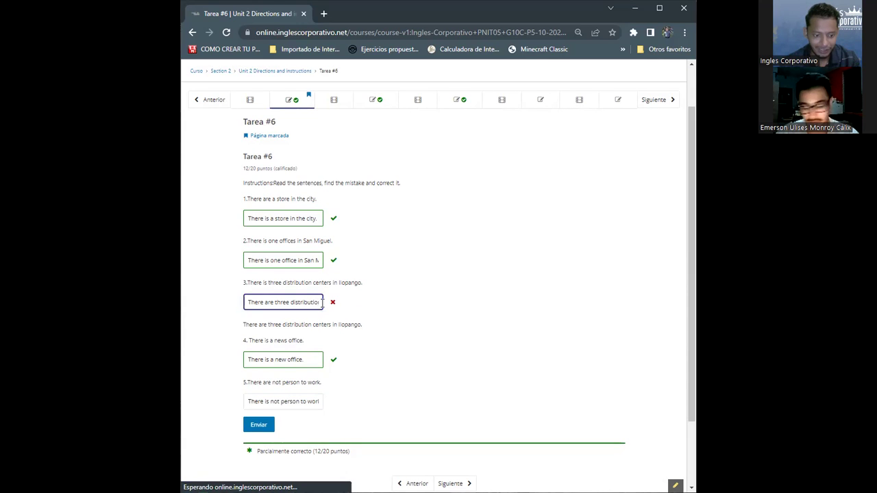
pyautogui.press('Right')
pyautogui.press('Right')
pyautogui.press('Right')
pyautogui.press('Right')
pyautogui.press('Right')
pyautogui.press('Right')
pyautogui.press('Right')
pyautogui.press('Right')
pyautogui.press('Right')
pyautogui.press('Right')
pyautogui.press('Right')
pyautogui.press('Right')
pyautogui.press('Right')
pyautogui.press('Right')
pyautogui.press('Right')
pyautogui.press('Right')
pyautogui.press('Right')
pyautogui.press('Right')
pyautogui.press('Right')
pyautogui.press('Right')
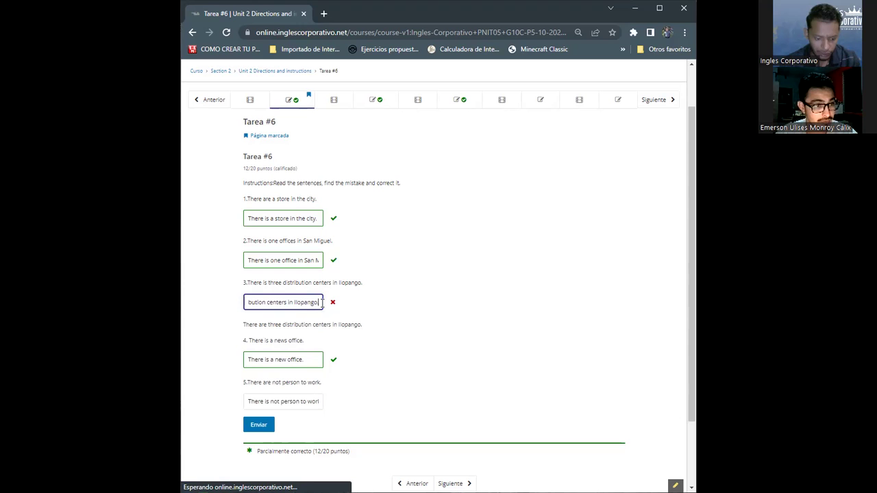
pyautogui.press('Left')
pyautogui.press('Left')
pyautogui.press('Left')
pyautogui.press('Left')
pyautogui.press('Left')
pyautogui.press('Left')
pyautogui.press('Left')
pyautogui.press('Left')
pyautogui.press('Left')
pyautogui.press('Left')
pyautogui.press('Left')
pyautogui.press('Left')
pyautogui.press('Left')
pyautogui.press('Left')
pyautogui.press('Left')
pyautogui.press('Left')
pyautogui.press('Left')
pyautogui.press('Left')
pyautogui.press('Left')
pyautogui.press('Left')
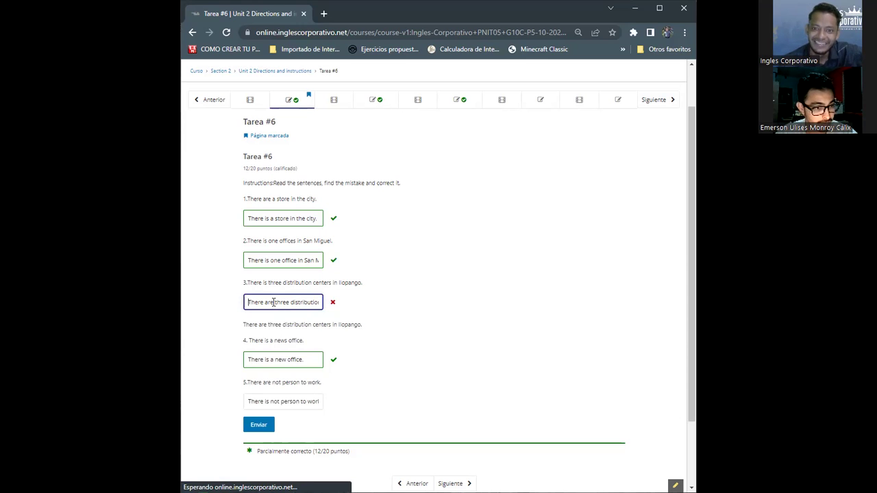
# Cut answer 3 down to the single word "are".
pyautogui.doubleClick(244, 304)
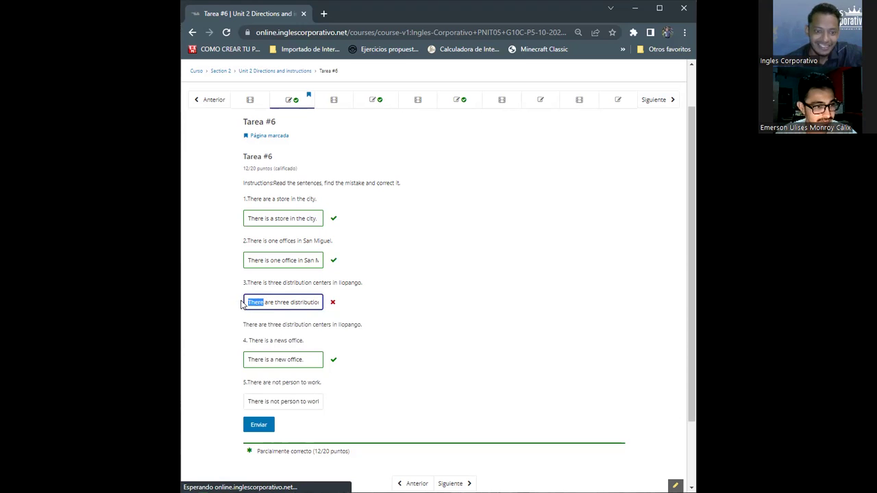
pyautogui.press('BackSpace')
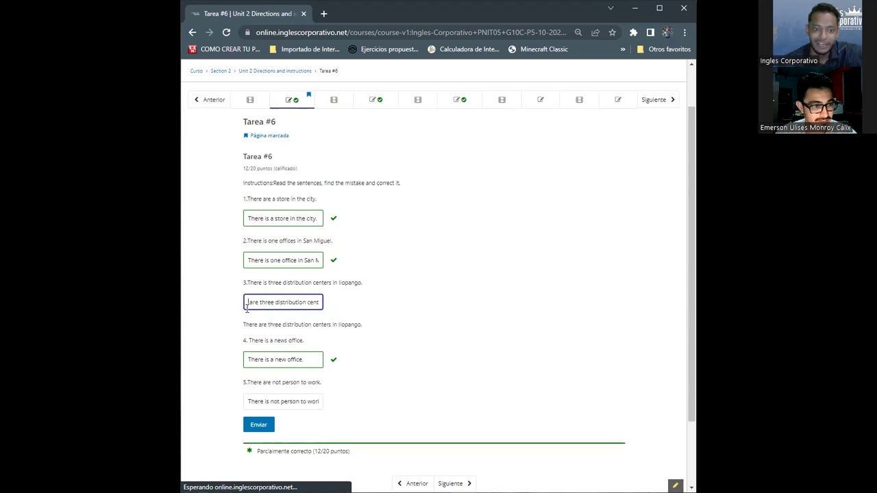
pyautogui.press('Delete')
pyautogui.press('Delete')
pyautogui.press('Delete')
pyautogui.press('Delete')
pyautogui.press('Delete')
pyautogui.press('Delete')
pyautogui.press('Delete')
pyautogui.press('Delete')
pyautogui.press('Delete')
pyautogui.press('Delete')
pyautogui.press('Delete')
pyautogui.press('Delete')
pyautogui.press('Delete')
pyautogui.press('Delete')
pyautogui.press('Delete')
pyautogui.press('Delete')
pyautogui.press('Delete')
pyautogui.press('Delete')
pyautogui.press('Delete')
pyautogui.press('Delete')
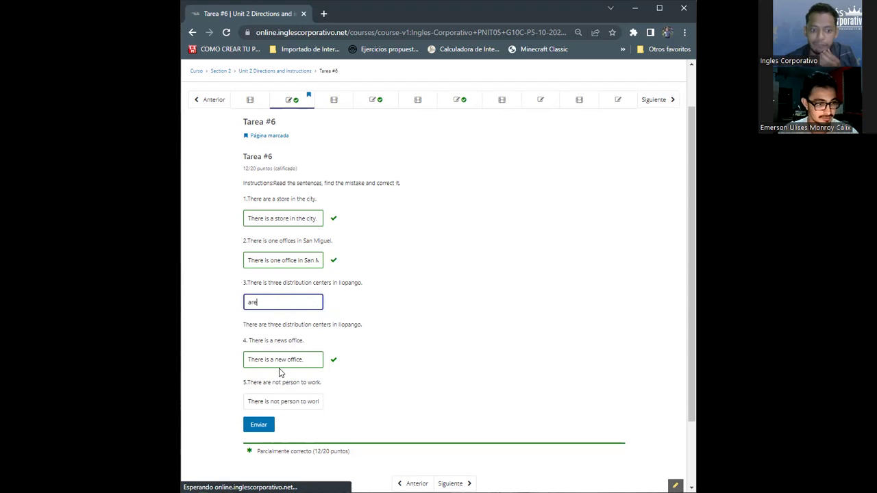
# Change answer 5 to begin "There are not persons to" and submit the task.
pyautogui.click(274, 402)
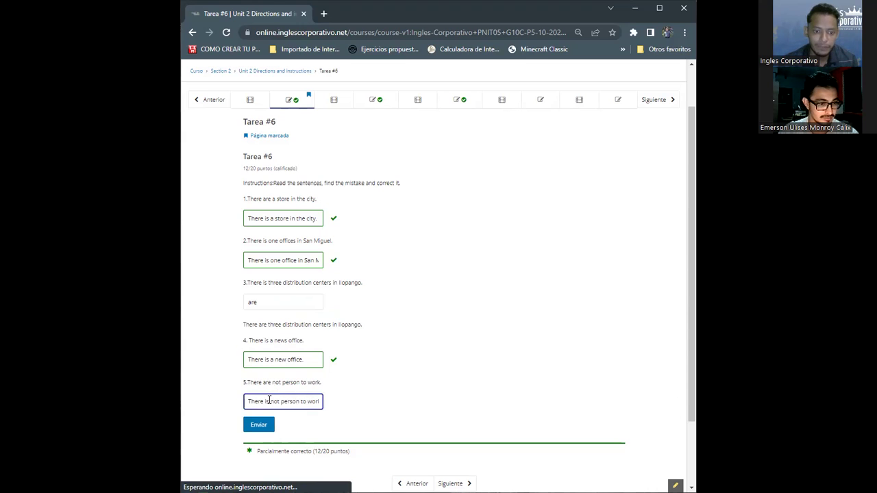
pyautogui.press('BackSpace')
pyautogui.press('BackSpace')
pyautogui.write('are')
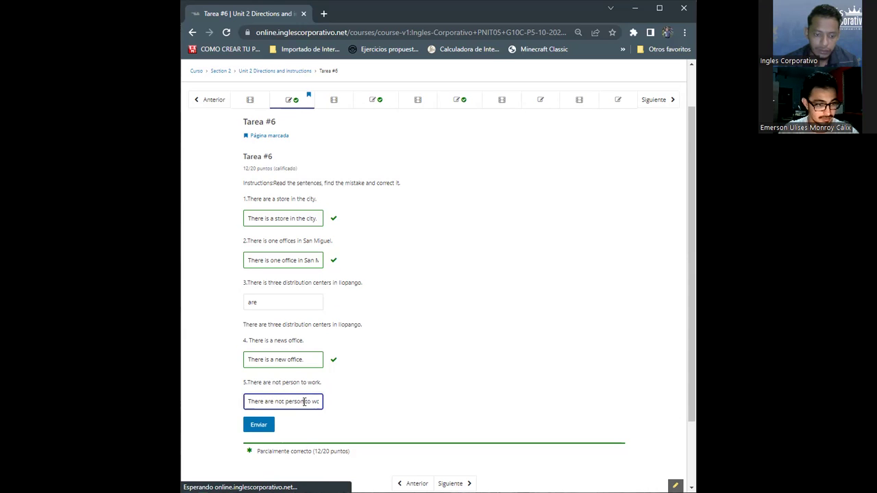
pyautogui.write('s')
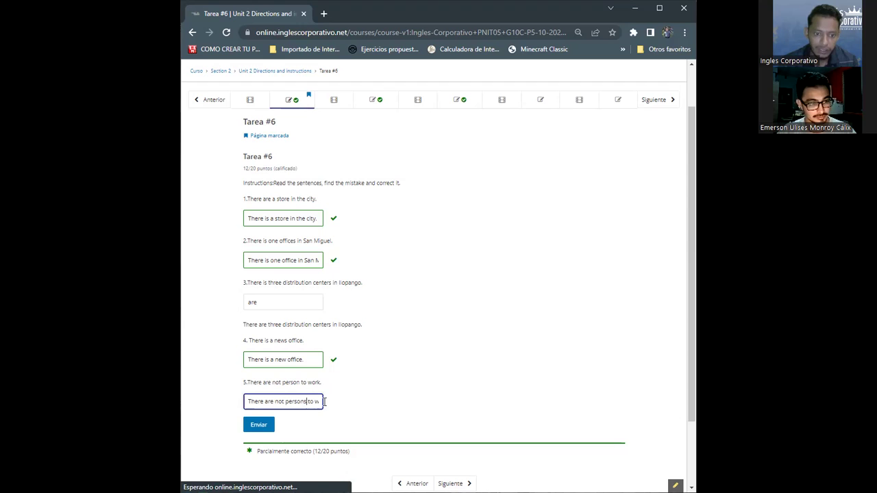
pyautogui.click(273, 424)
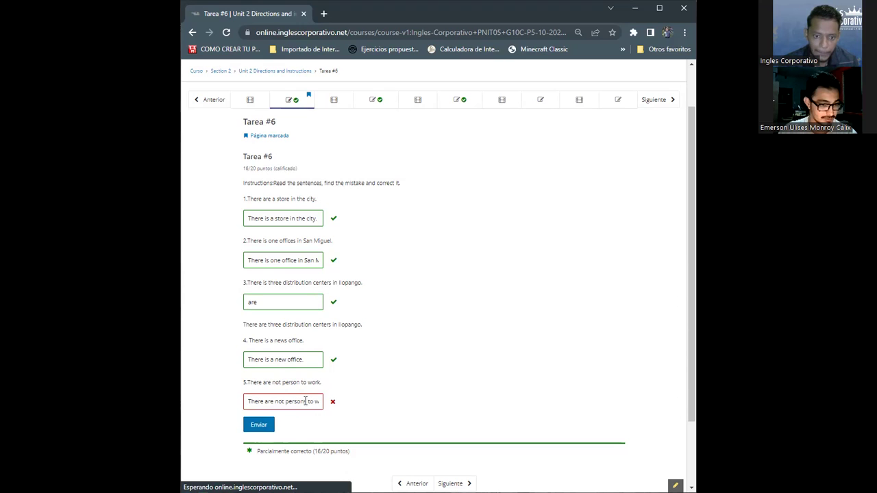
# Replace "persons" with "people" in answer 5 and submit the task again.
pyautogui.moveTo(307, 401); pyautogui.dragTo(288, 401)
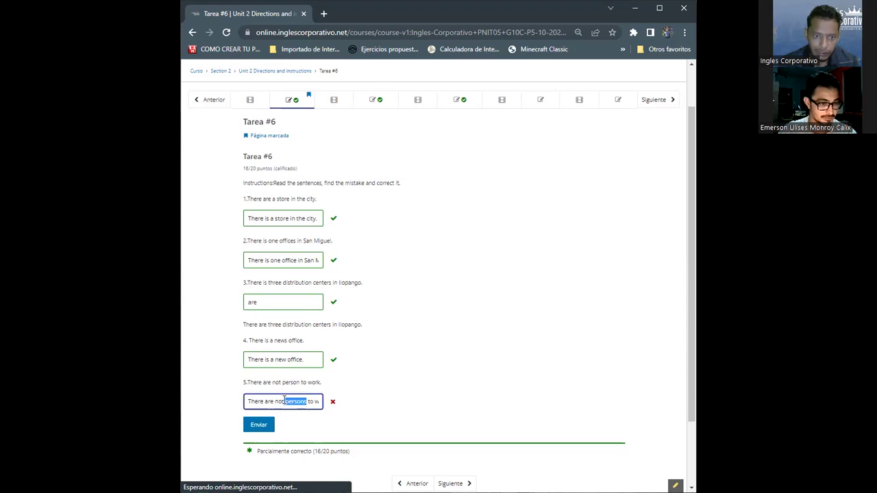
pyautogui.press('BackSpace')
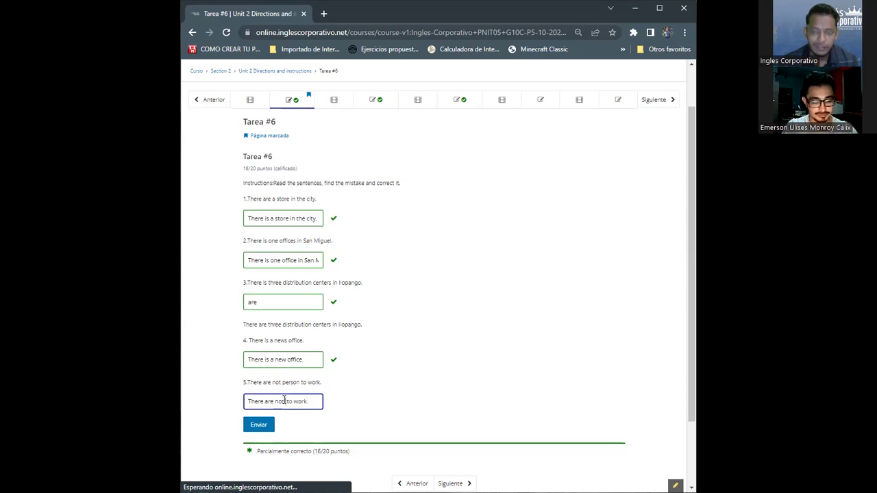
pyautogui.write('people')
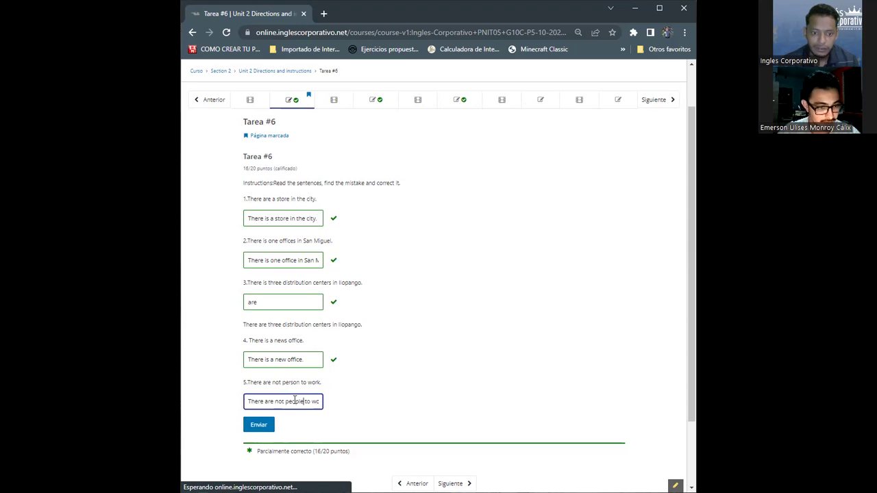
pyautogui.click(258, 425)
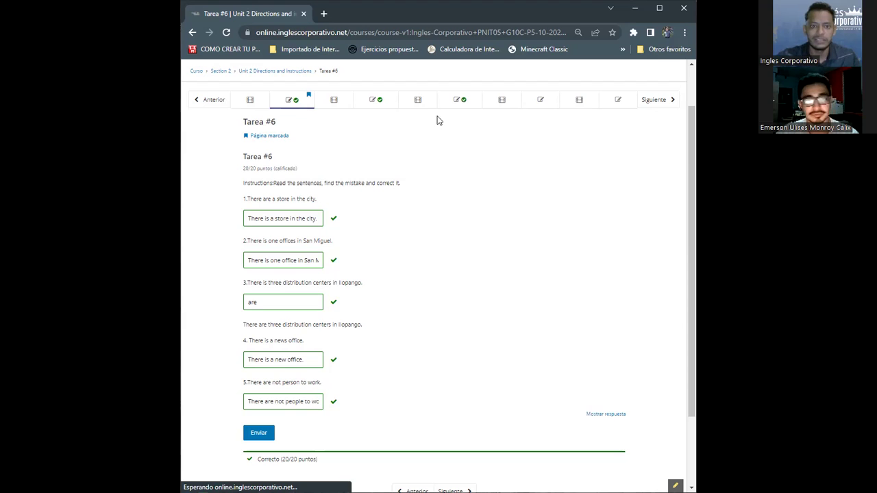
# View the Tarea #9 assignment and return to Tarea #6.
pyautogui.click(538, 115)
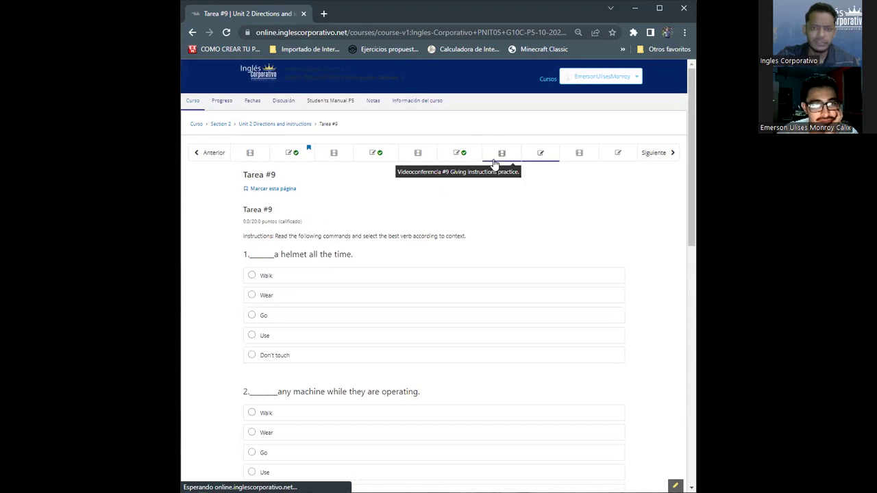
pyautogui.click(305, 156)
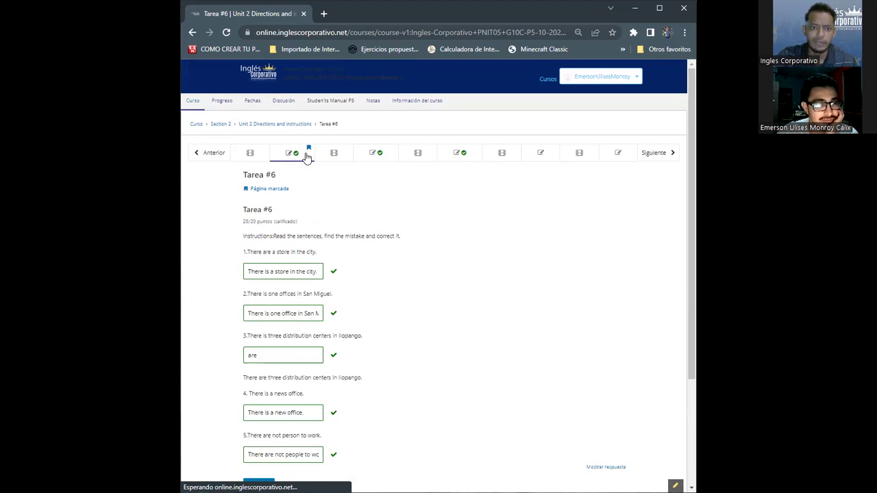
# Go back to the course outline, expand Section 1 and open Unit 1 Manufacturing.
pyautogui.click(199, 129)
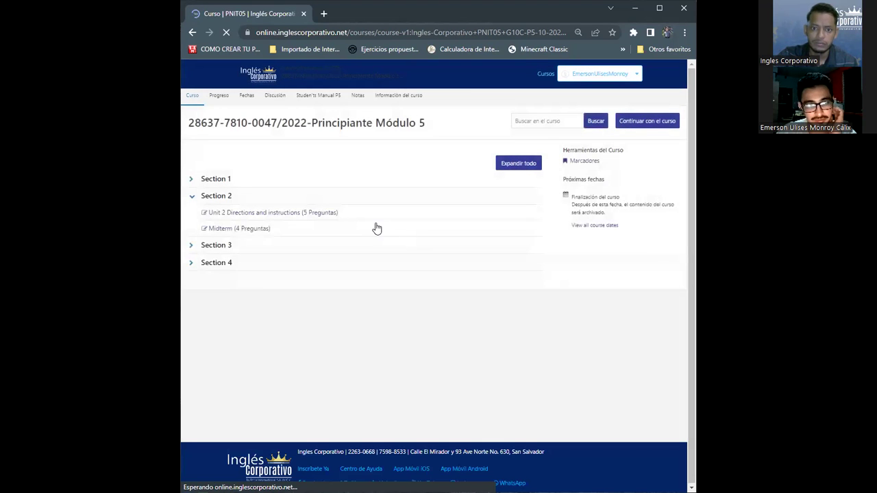
pyautogui.click(245, 185)
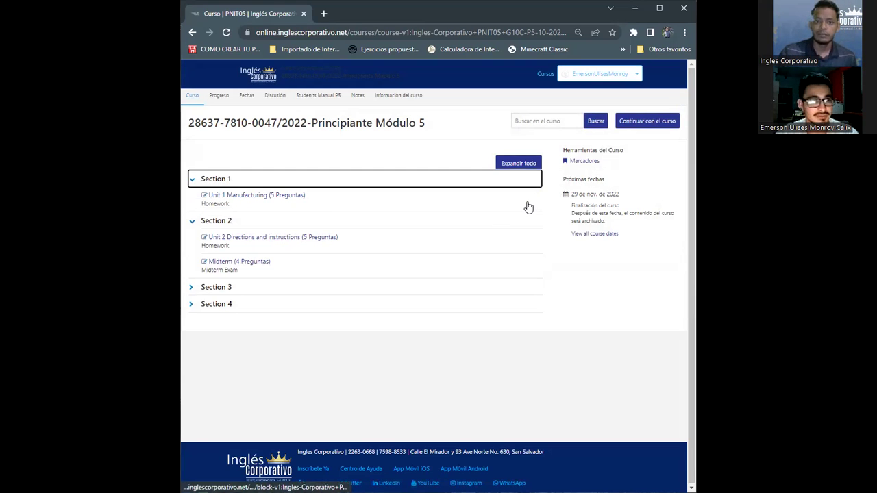
pyautogui.click(238, 201)
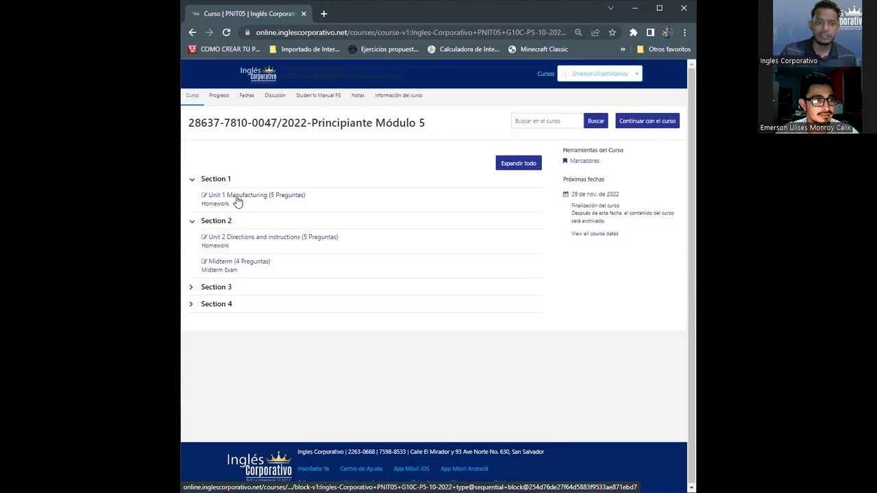